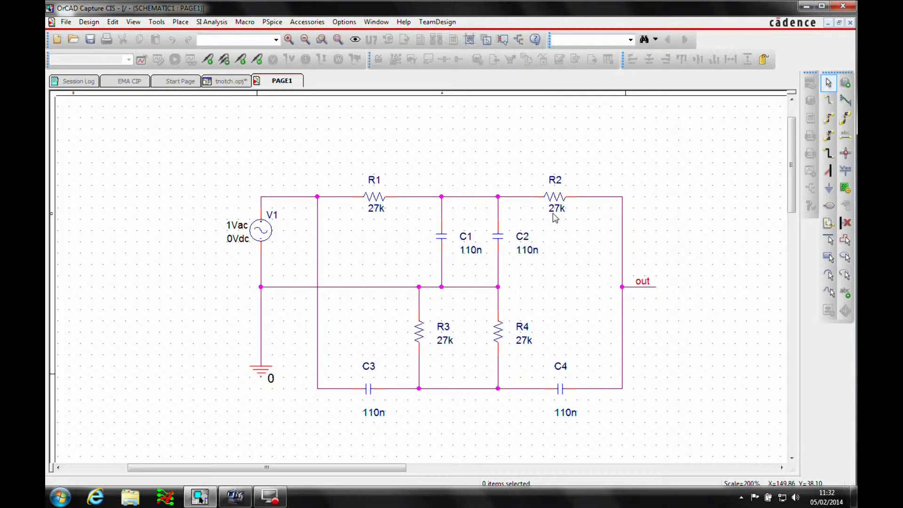
# Change the values of resistors R1 and R2 from 27k to {Rvalue}
pyautogui.doubleClick(379, 212)
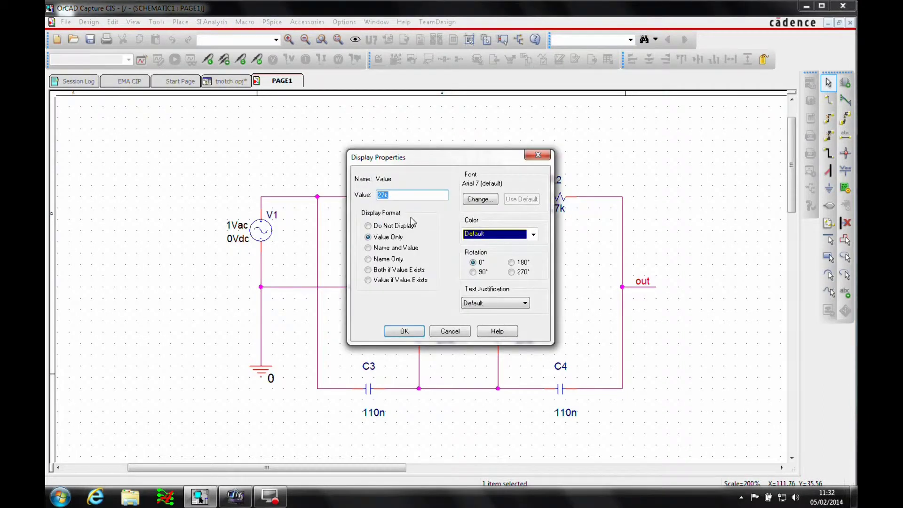
pyautogui.write('{Rvalue}')
pyautogui.press('Return')
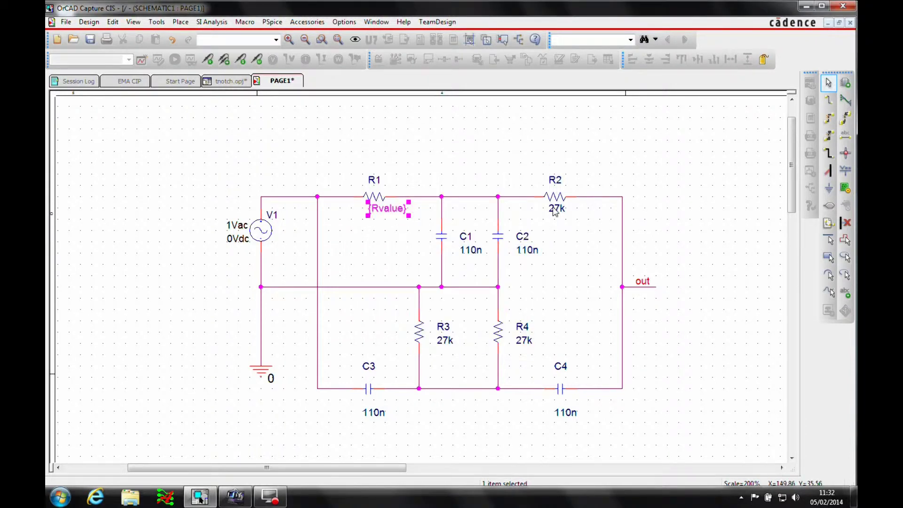
pyautogui.doubleClick(555, 208)
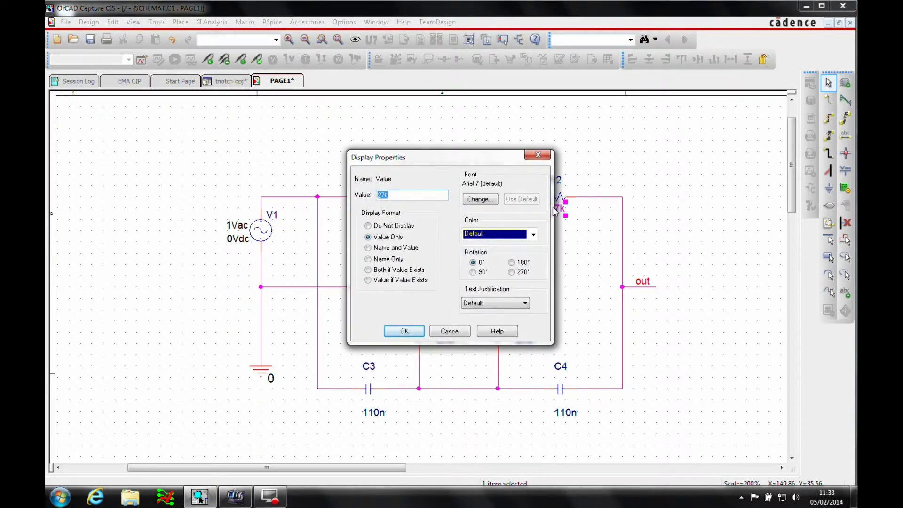
pyautogui.write('{Rvalue')
pyautogui.press('Return')
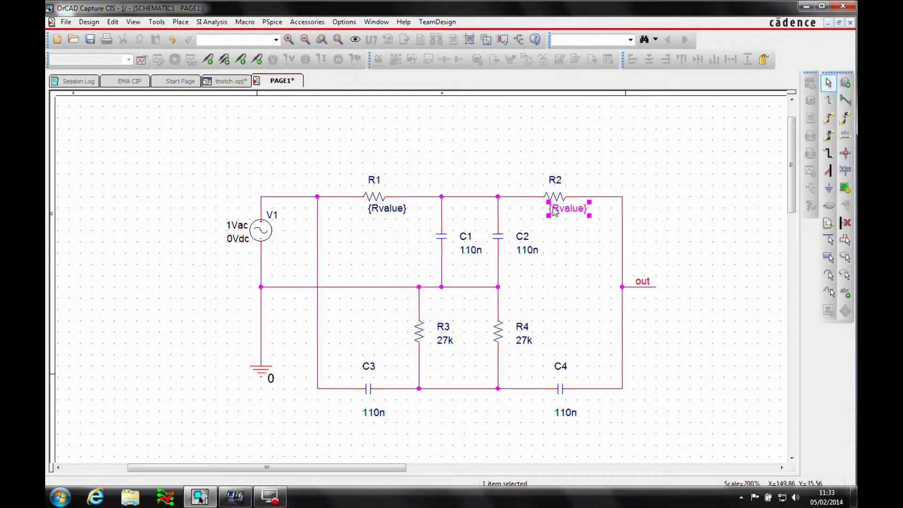
# Change the values of resistors R3 and R4 from 27k to {Rvalue}
pyautogui.doubleClick(444, 344)
pyautogui.write('{Rvalue')
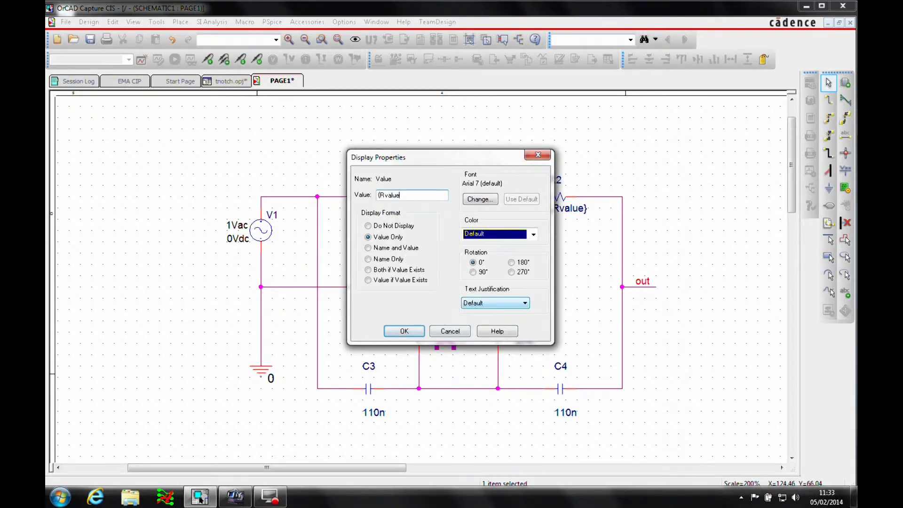
pyautogui.write('}')
pyautogui.press('Return')
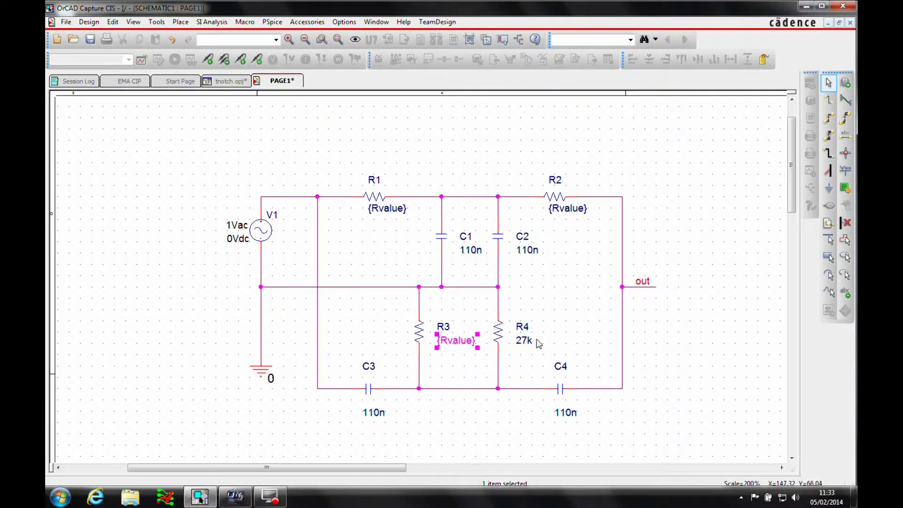
pyautogui.doubleClick(524, 342)
pyautogui.write('R')
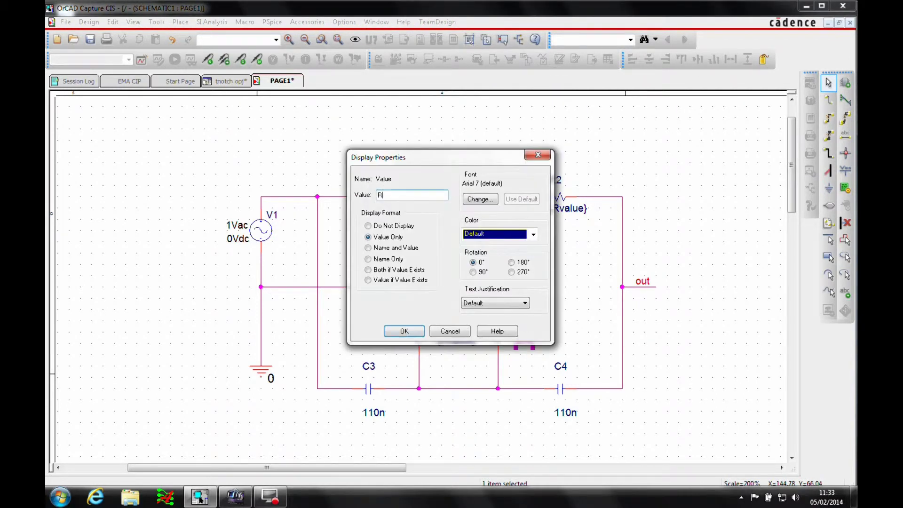
pyautogui.press('BackSpace')
pyautogui.write('{Rvalue}')
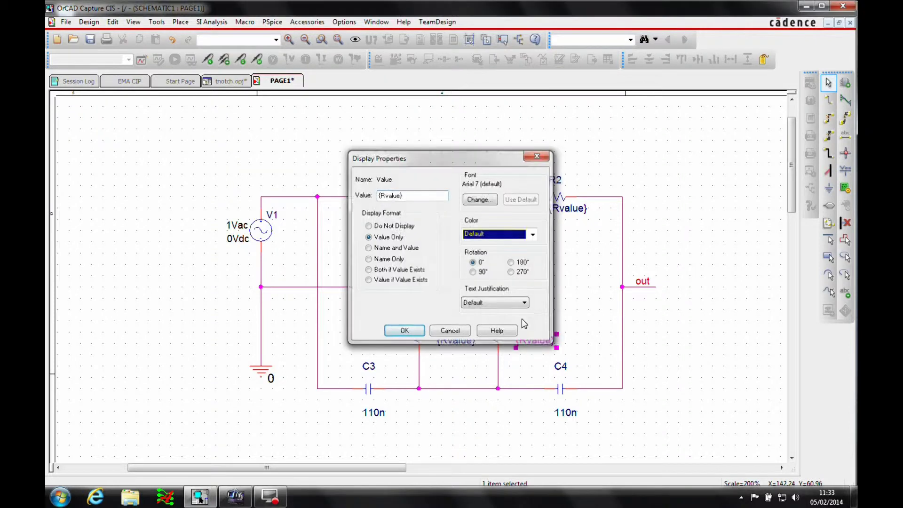
pyautogui.press('Return')
# Add the special.olb library to the Place Part library list
pyautogui.click(664, 211)
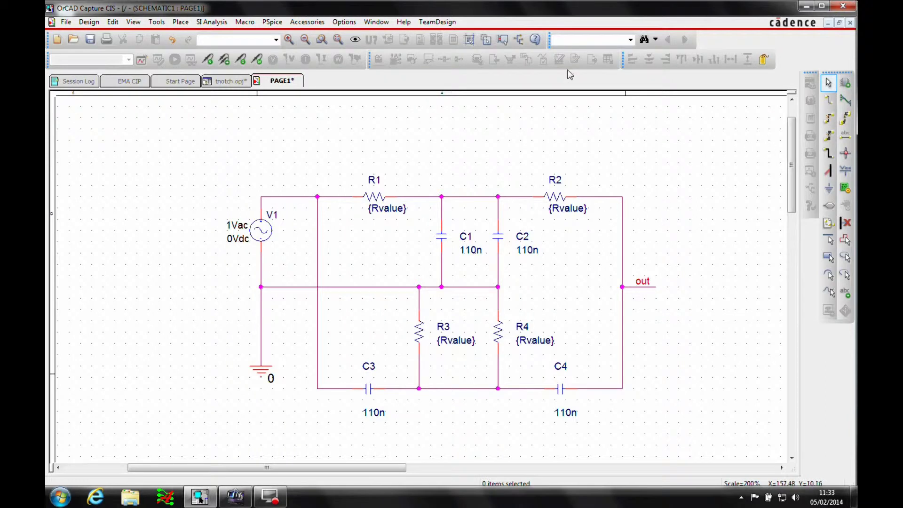
pyautogui.click(180, 22)
pyautogui.click(188, 57)
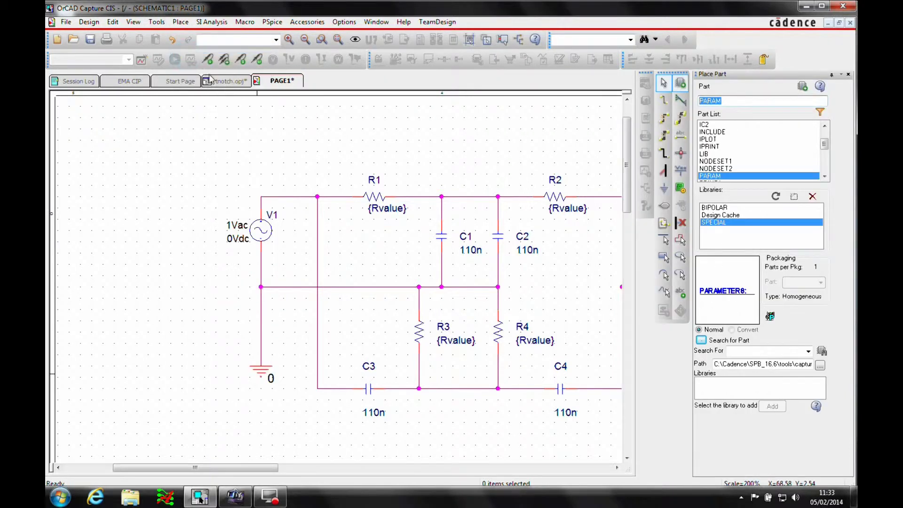
pyautogui.click(794, 197)
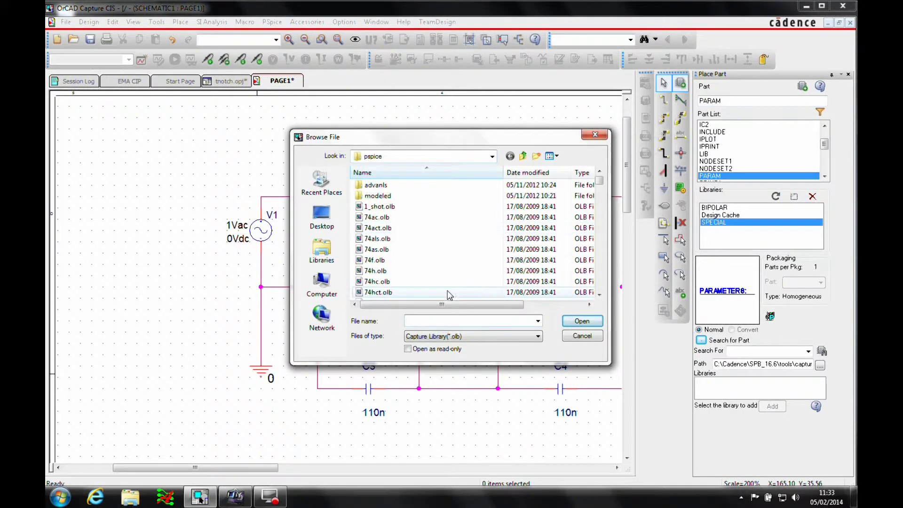
pyautogui.write('sp')
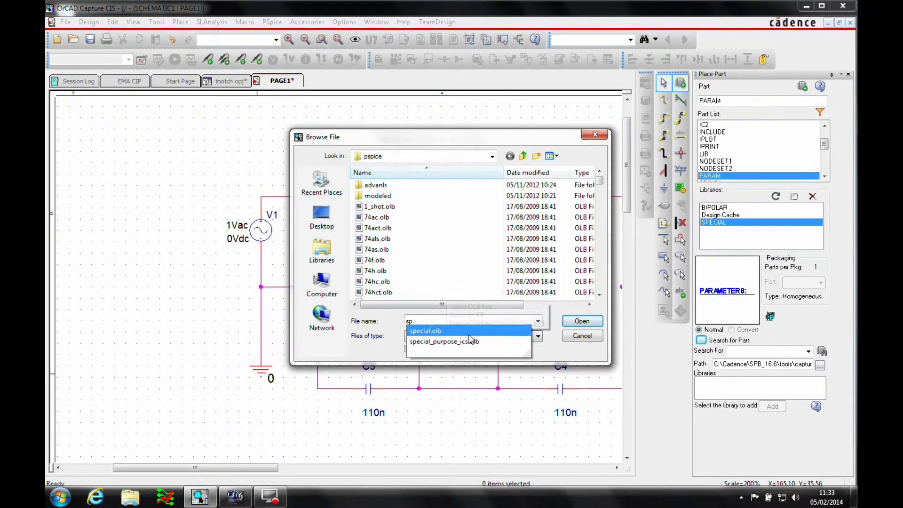
pyautogui.click(426, 330)
pyautogui.click(579, 336)
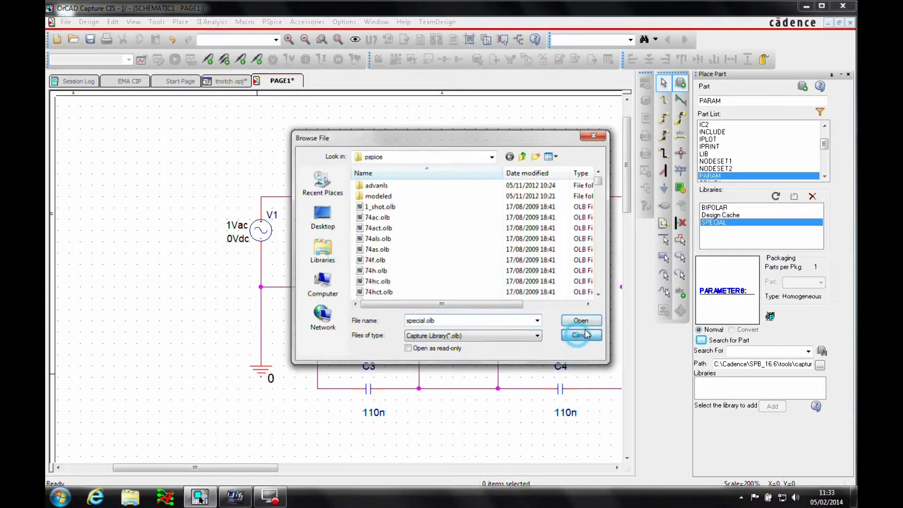
# Place the PARAM part above the notch filter circuit
pyautogui.doubleClick(709, 175)
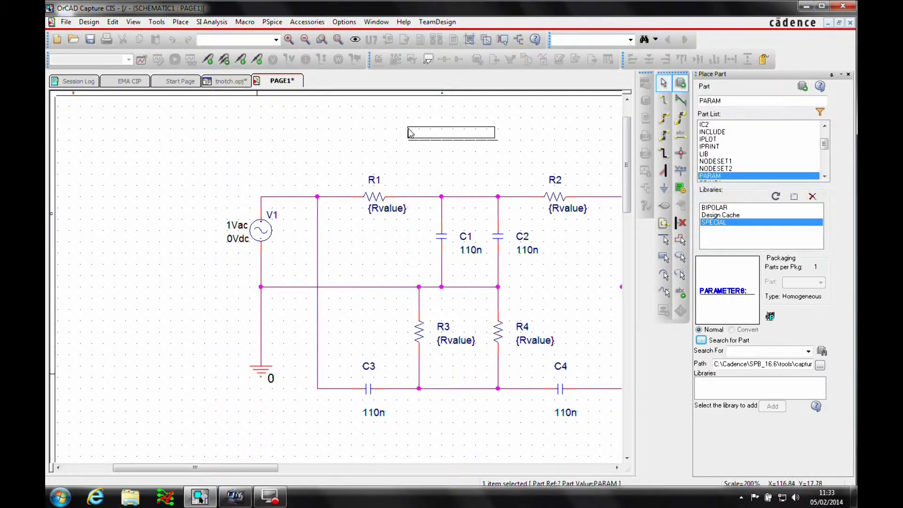
pyautogui.click(409, 132)
pyautogui.press('Escape')
pyautogui.click(474, 155)
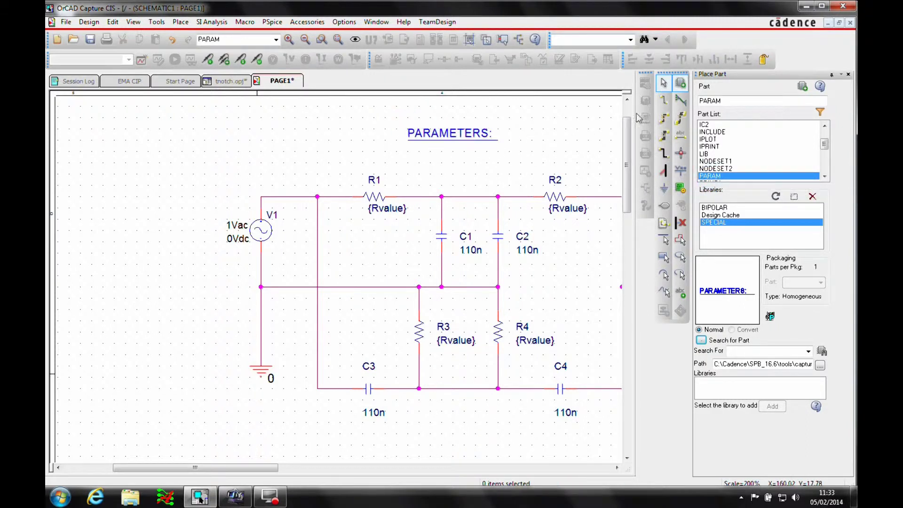
# Add a new property Rvalue with value 27k to the PARAMETERS: part
pyautogui.click(849, 75)
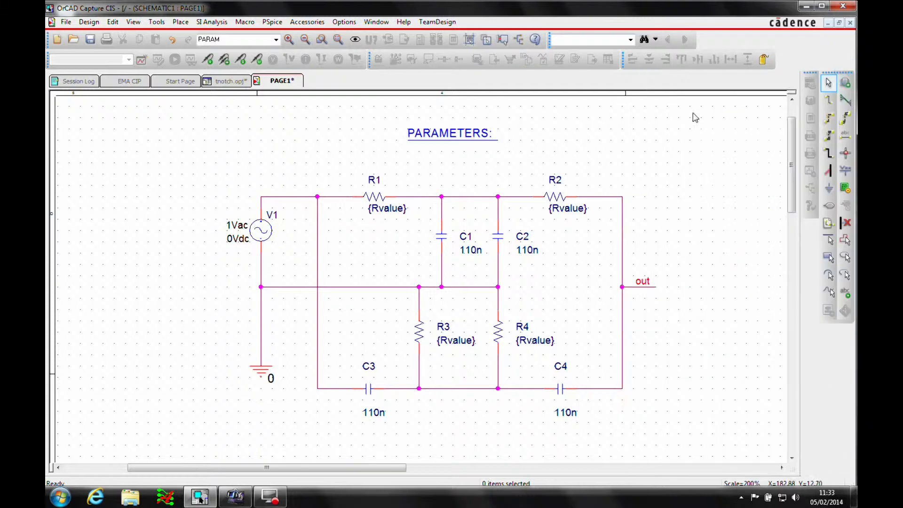
pyautogui.doubleClick(437, 134)
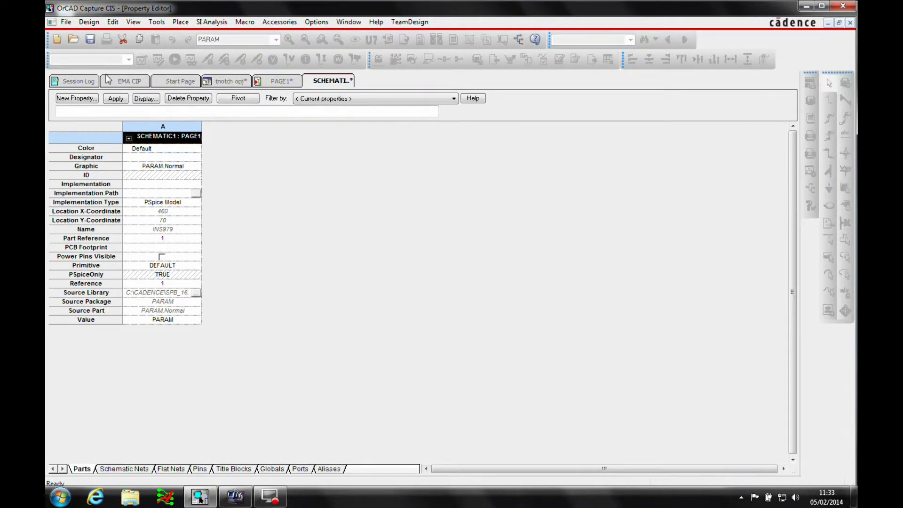
pyautogui.click(90, 99)
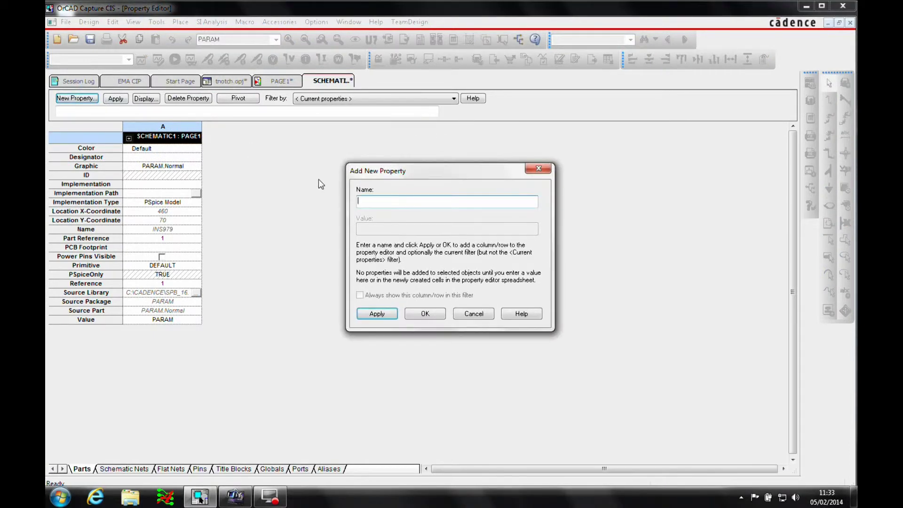
pyautogui.write('Rvalue')
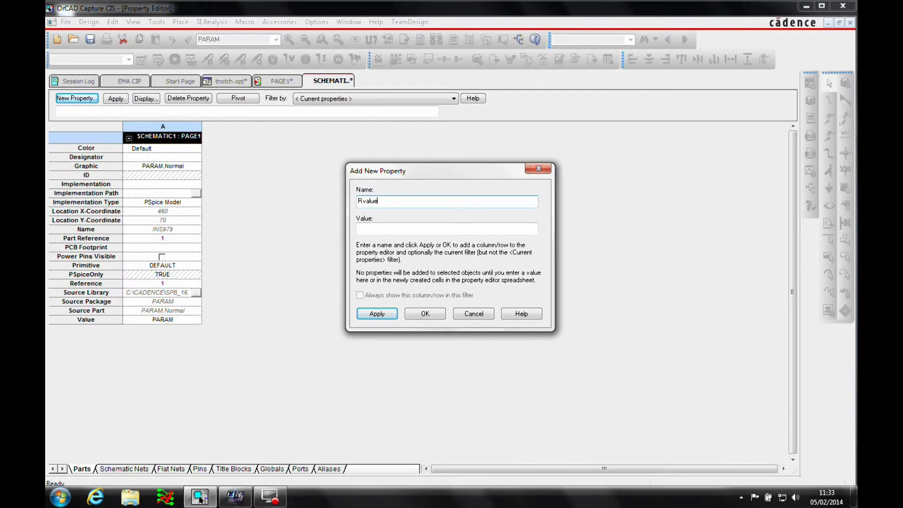
pyautogui.click(365, 228)
pyautogui.write('27k')
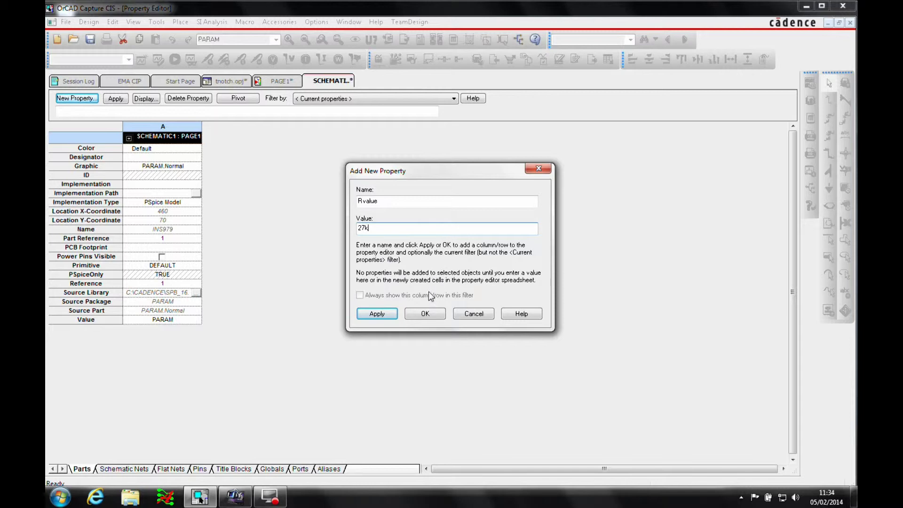
pyautogui.click(430, 314)
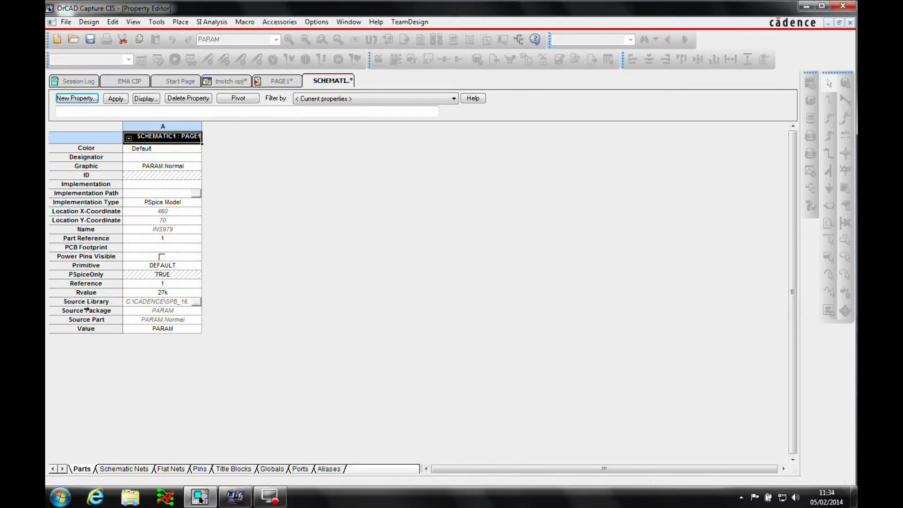
# Display Rvalue as name and value, then close the Property Editor
pyautogui.click(83, 292)
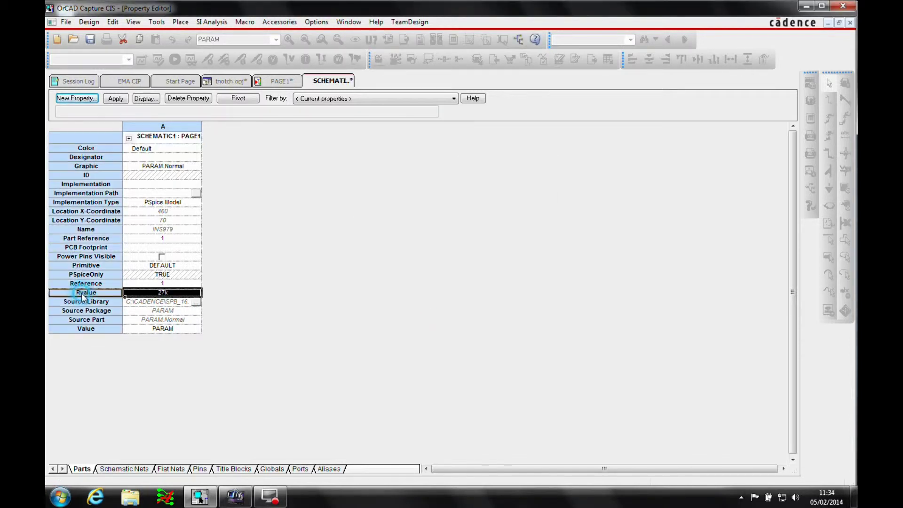
pyautogui.click(148, 101)
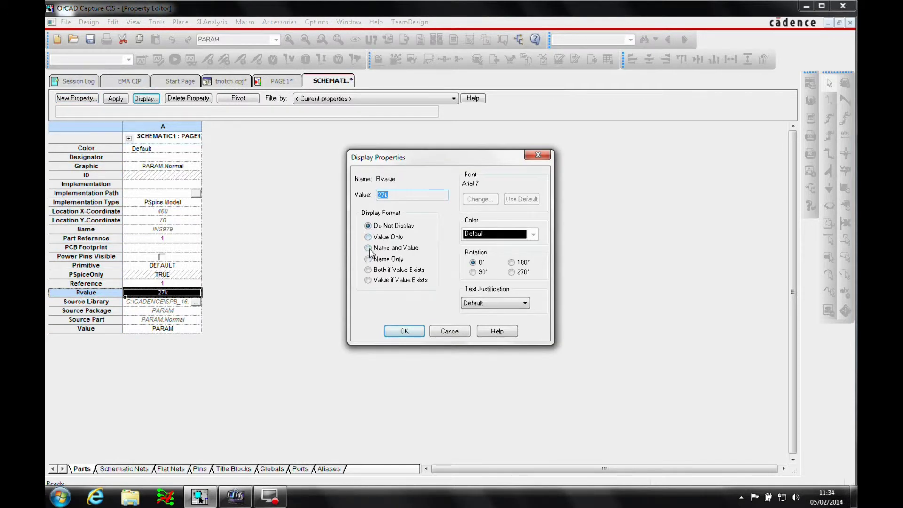
pyautogui.click(369, 248)
pyautogui.click(403, 331)
pyautogui.rightClick(334, 81)
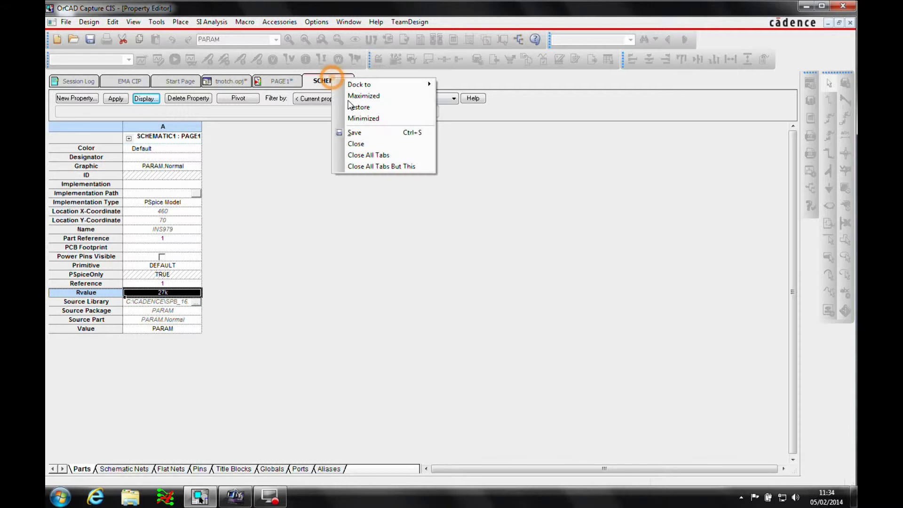
pyautogui.click(363, 143)
pyautogui.click(494, 157)
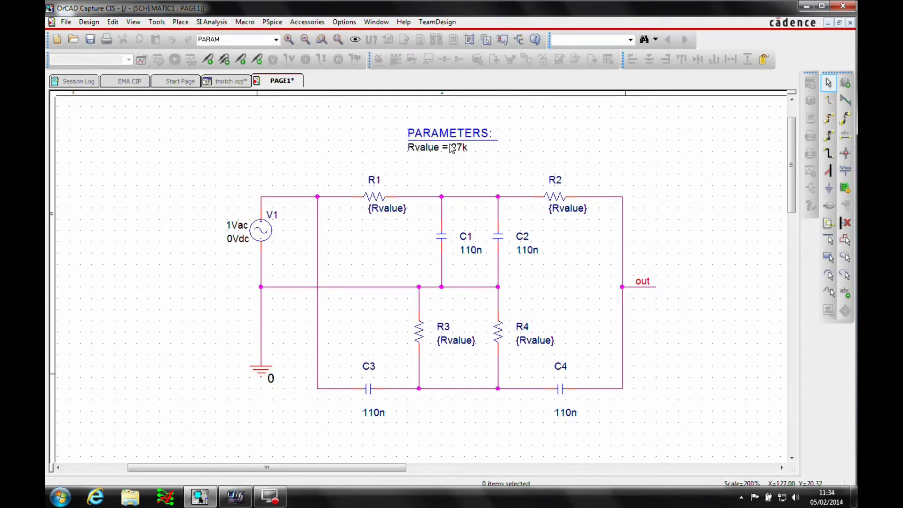
# Create a new simulation profile named 'acsweep'
pyautogui.click(272, 22)
pyautogui.click(306, 35)
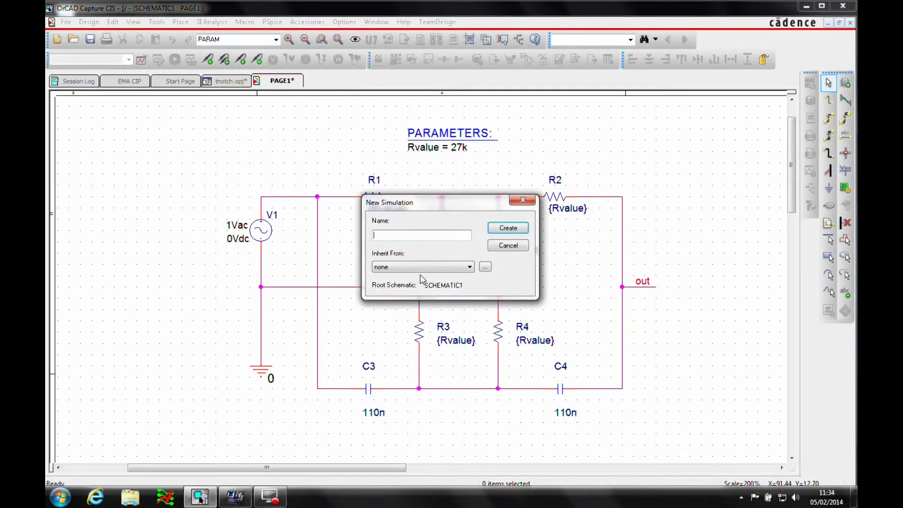
pyautogui.write('acsweep')
pyautogui.click(515, 227)
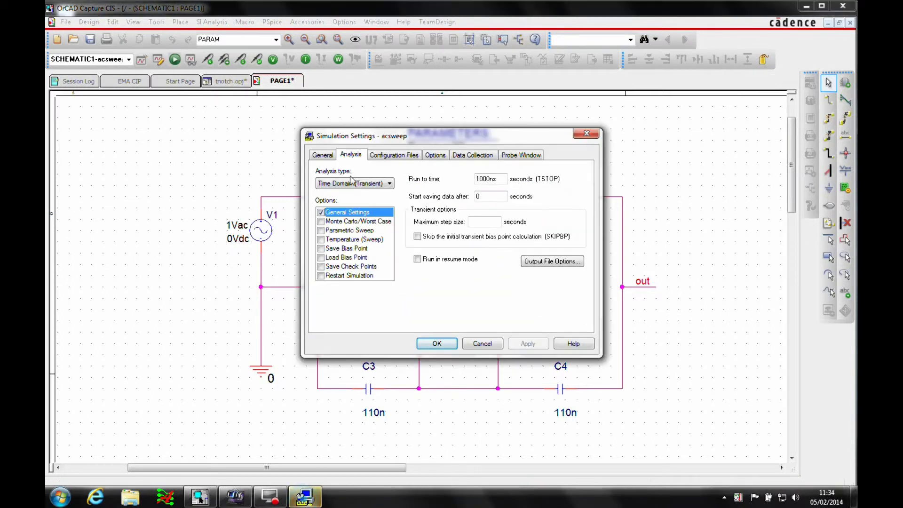
# Set the analysis to AC Sweep from 10 to 10k with 100 points per decade
pyautogui.click(344, 184)
pyautogui.click(345, 205)
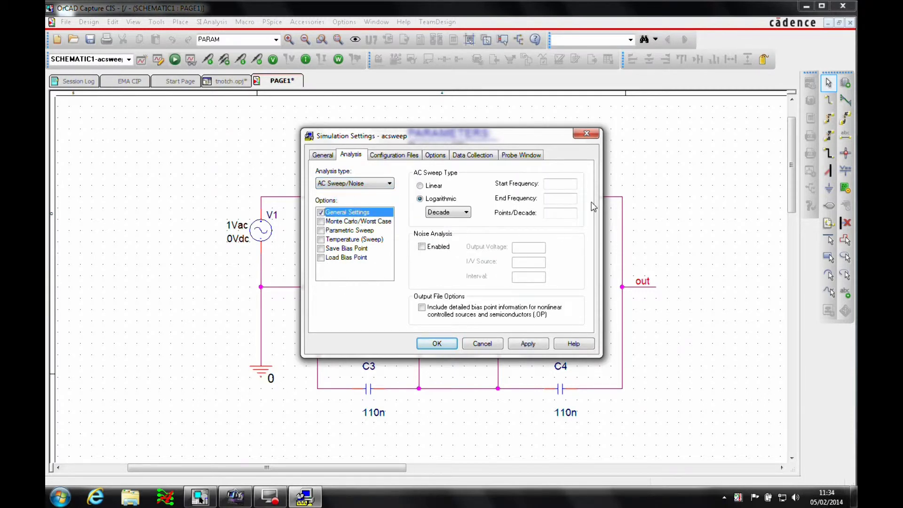
pyautogui.click(555, 185)
pyautogui.press('Tab')
pyautogui.write('1')
pyautogui.press('Tab')
pyautogui.write('100')
pyautogui.press('Tab')
pyautogui.click(528, 343)
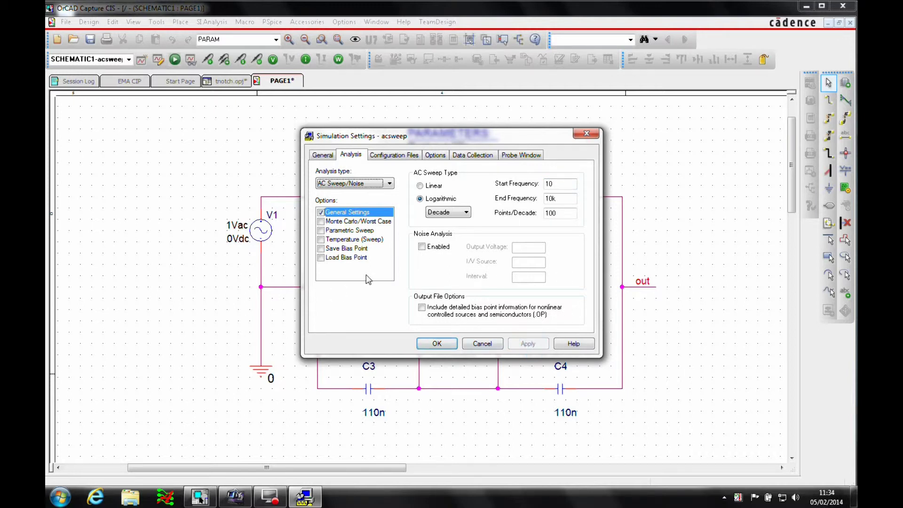
# Enable a parametric sweep of global parameter Rvalue from 24k to 30k in 1k steps
pyautogui.click(321, 231)
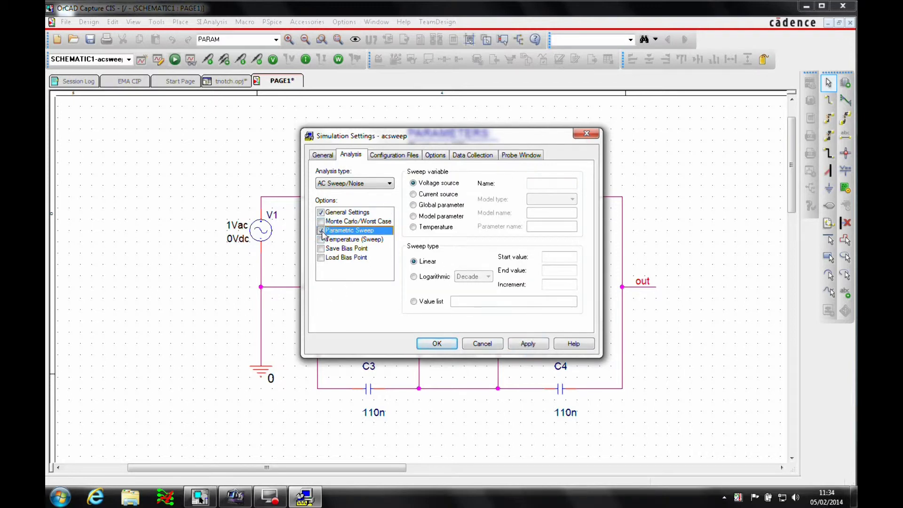
pyautogui.click(422, 206)
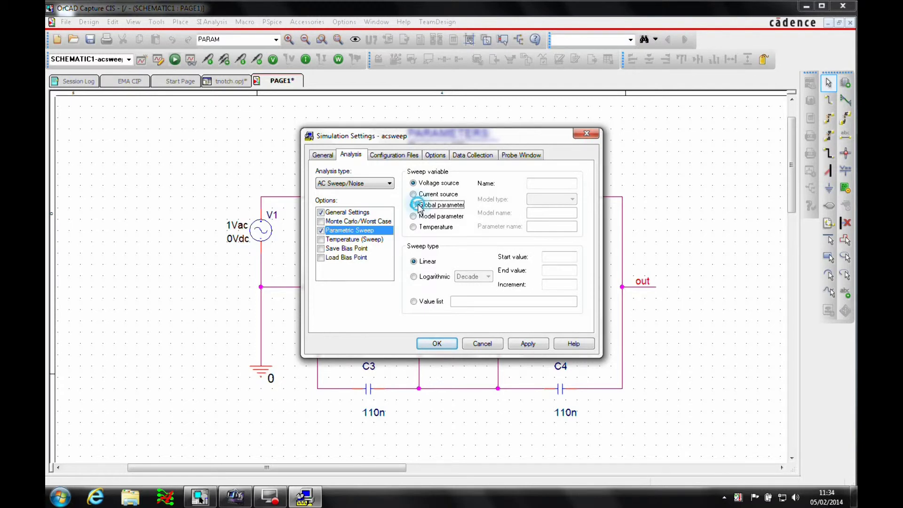
pyautogui.click(543, 225)
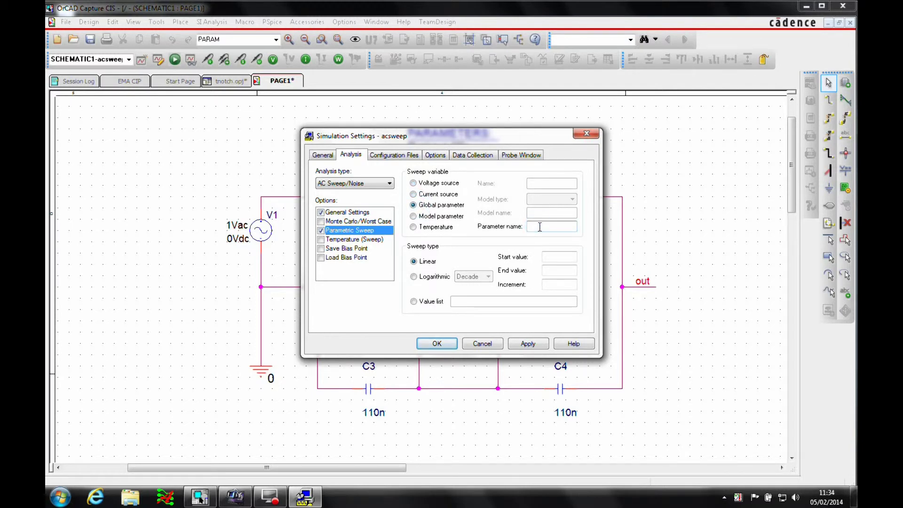
pyautogui.write('Rvalue')
pyautogui.click(559, 255)
pyautogui.click(559, 270)
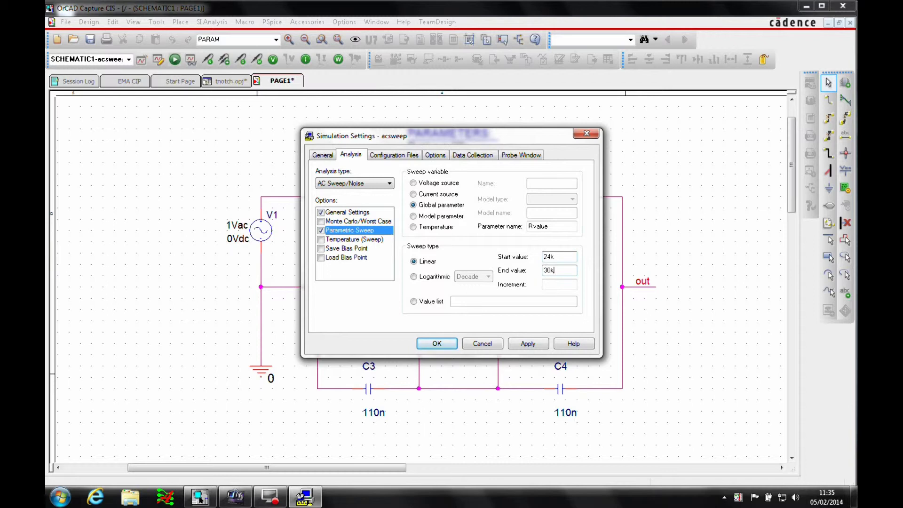
pyautogui.click(559, 284)
# Save the acsweep profile, put a dB voltage marker on the out net, and run PSpice
pyautogui.click(435, 343)
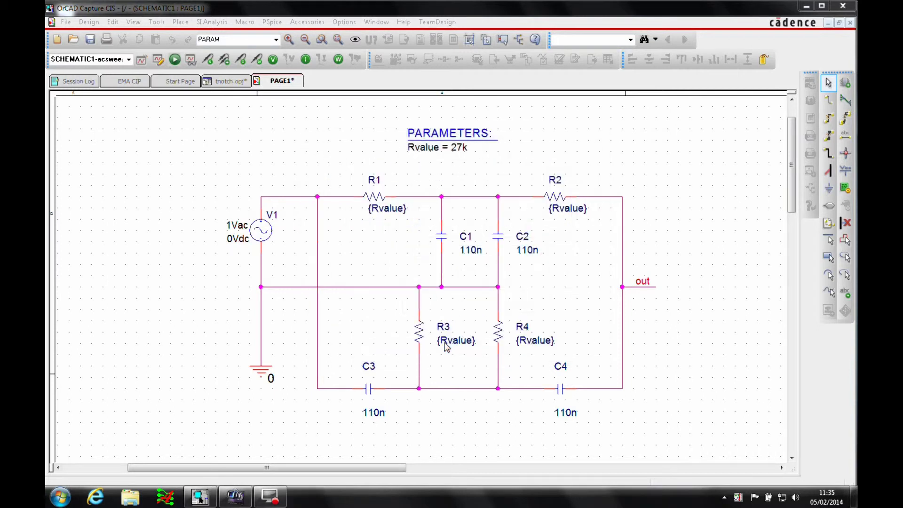
pyautogui.click(270, 22)
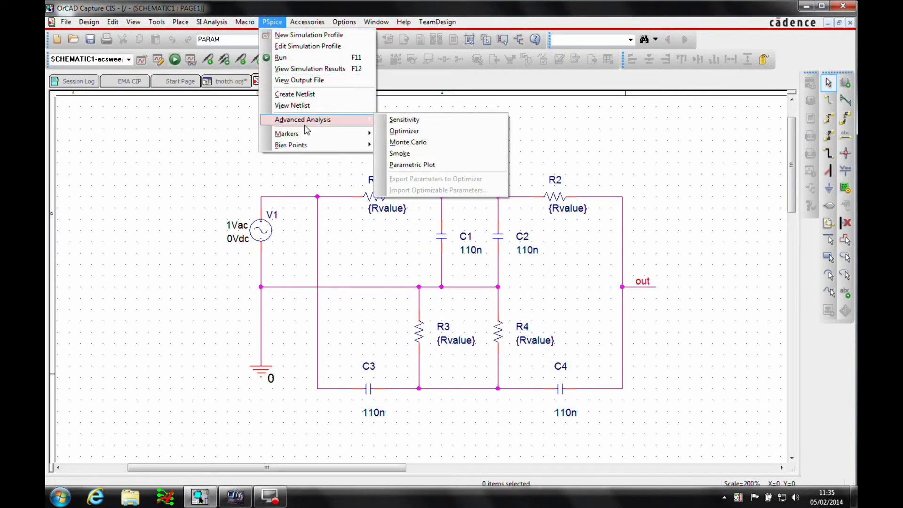
pyautogui.click(310, 134)
pyautogui.click(407, 178)
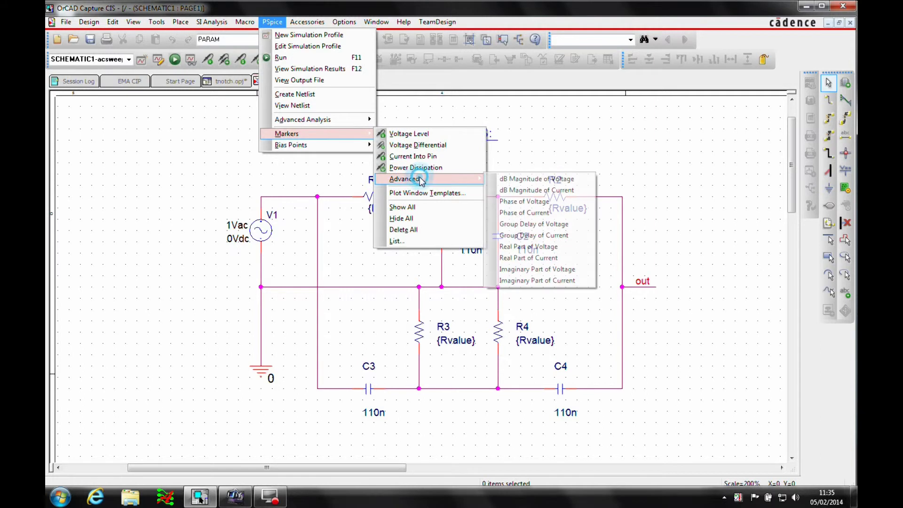
pyautogui.click(536, 181)
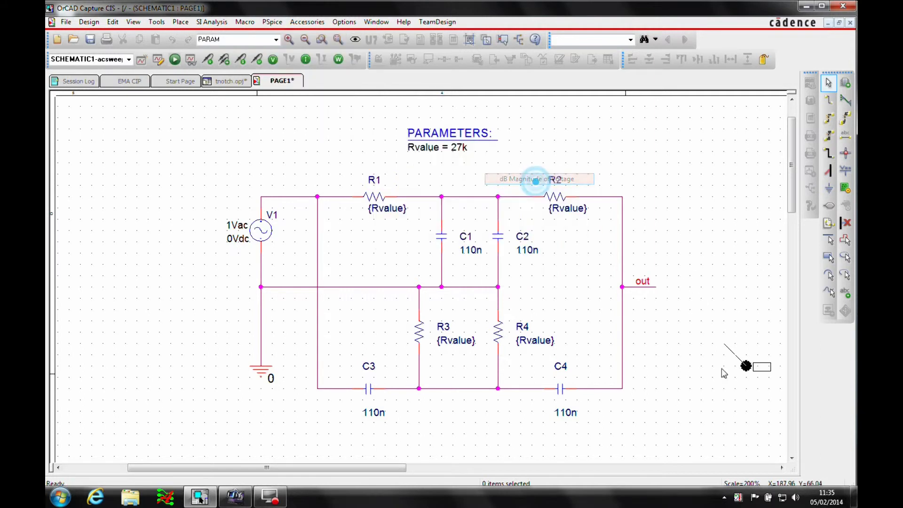
pyautogui.click(623, 288)
pyautogui.click(671, 205)
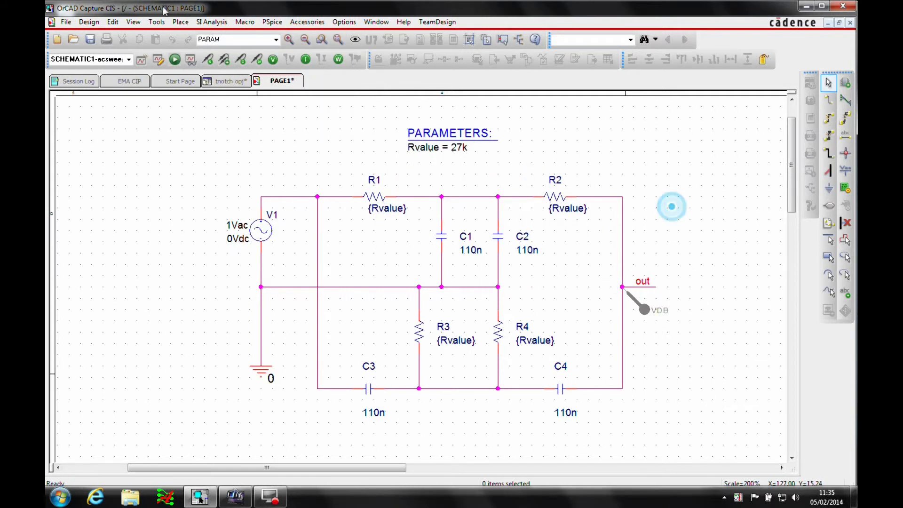
pyautogui.click(175, 59)
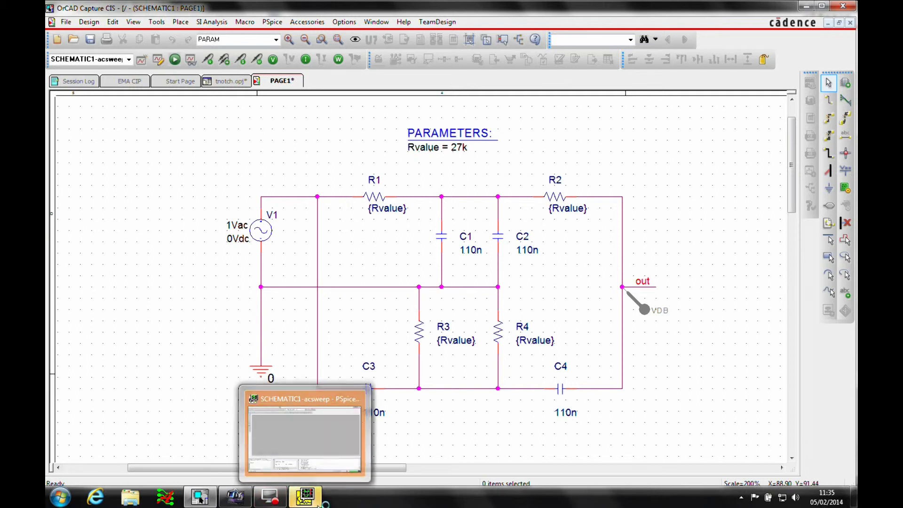
# In PSpice A/D, load all Rvalue sweep sections to plot the DB(V(OUT)) notch curves
pyautogui.click(314, 500)
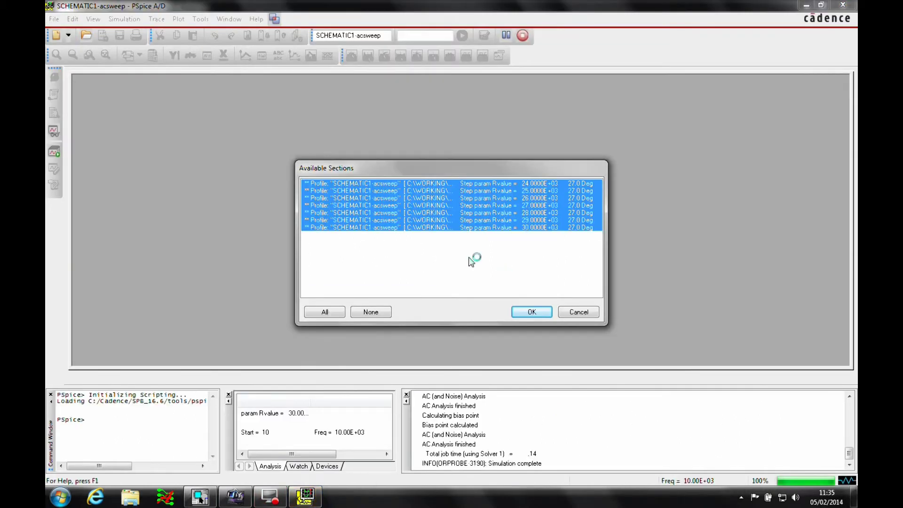
pyautogui.click(526, 313)
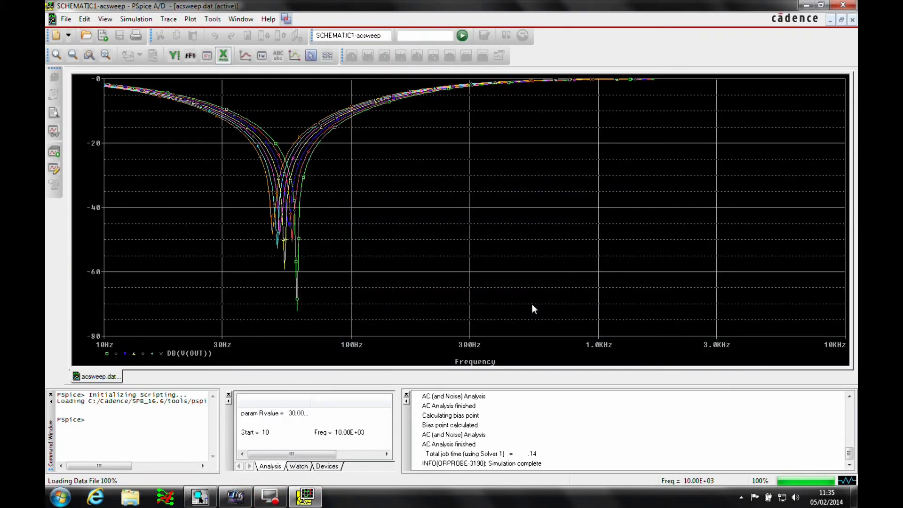